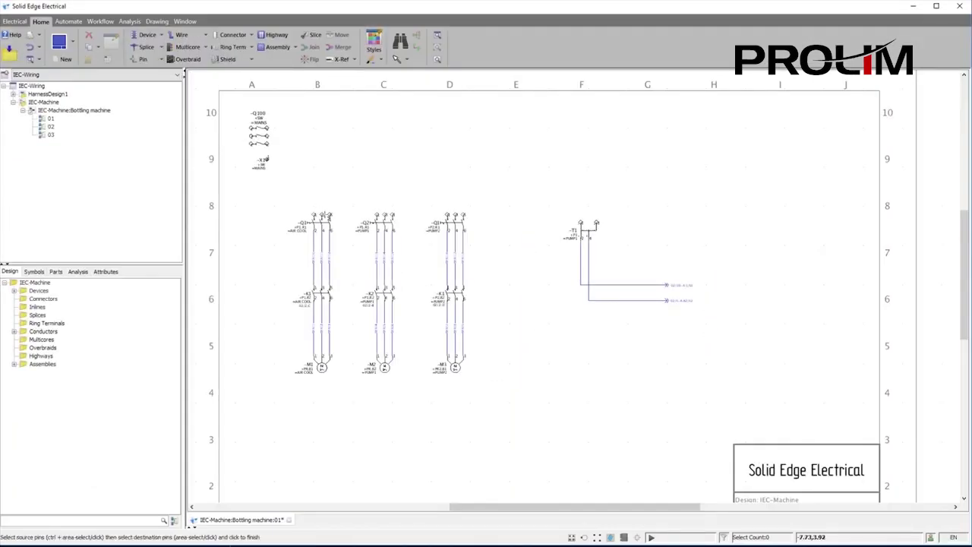
Wire -Q100's output pins down to -Q1, then select -Q2's top pins for the next connection
drag(307, 200, 355, 227)
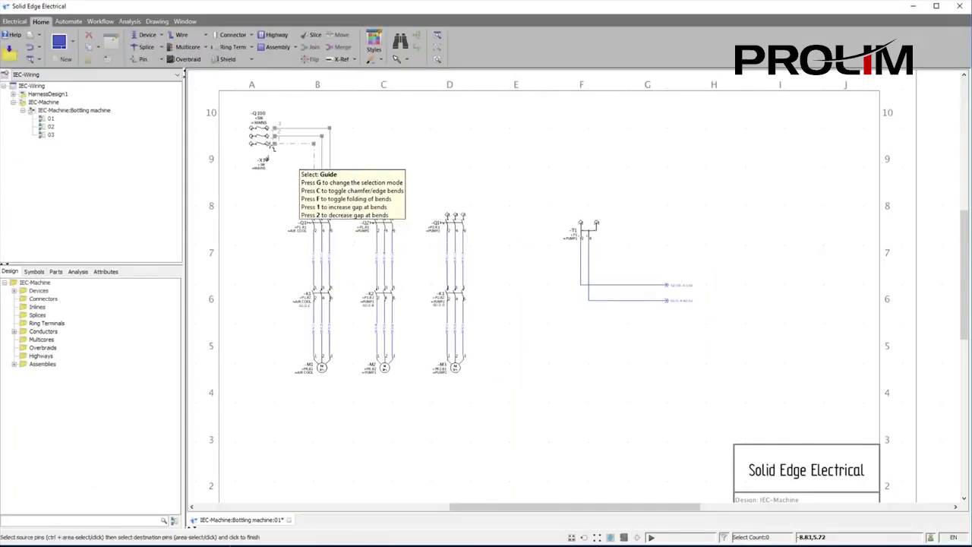
click(360, 195)
drag(371, 206, 403, 222)
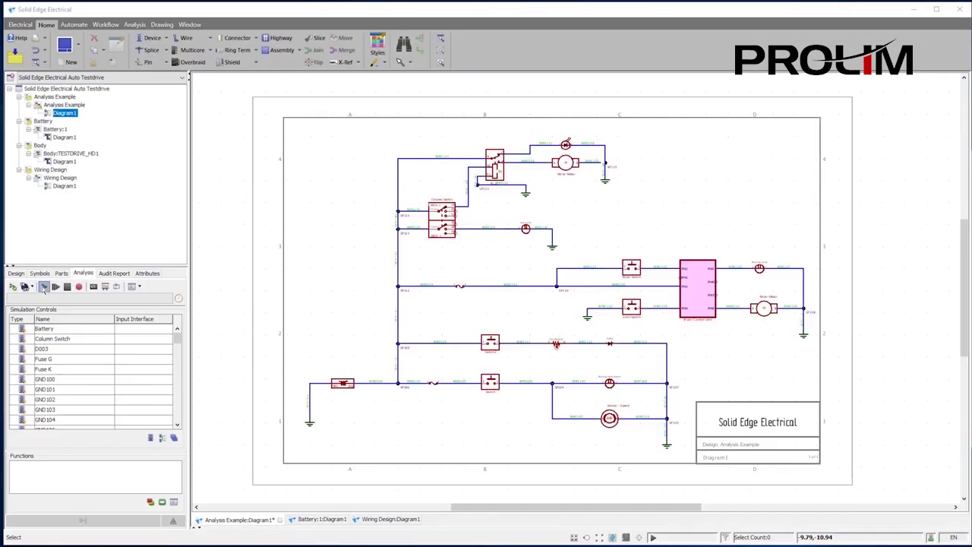
Start the live simulation and zoom in on the relay, Mirror Motor and Column Switch
click(45, 286)
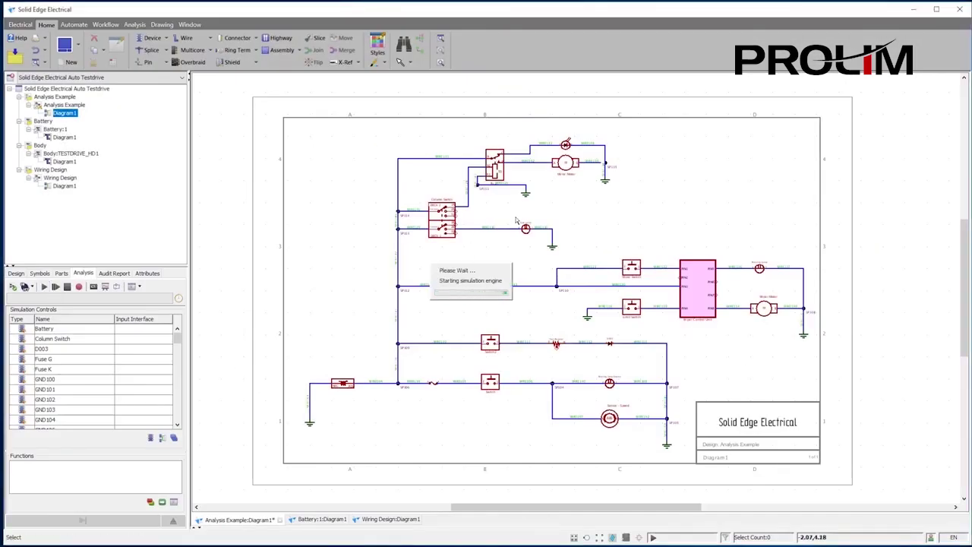
scroll(482, 242, up, 3)
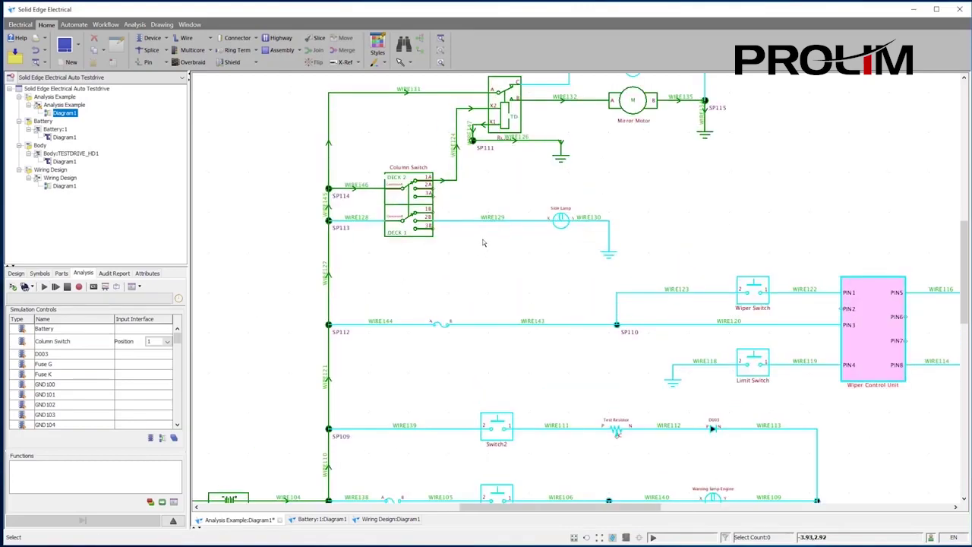
scroll(502, 167, up, 2)
middle_drag(499, 165, 499, 338)
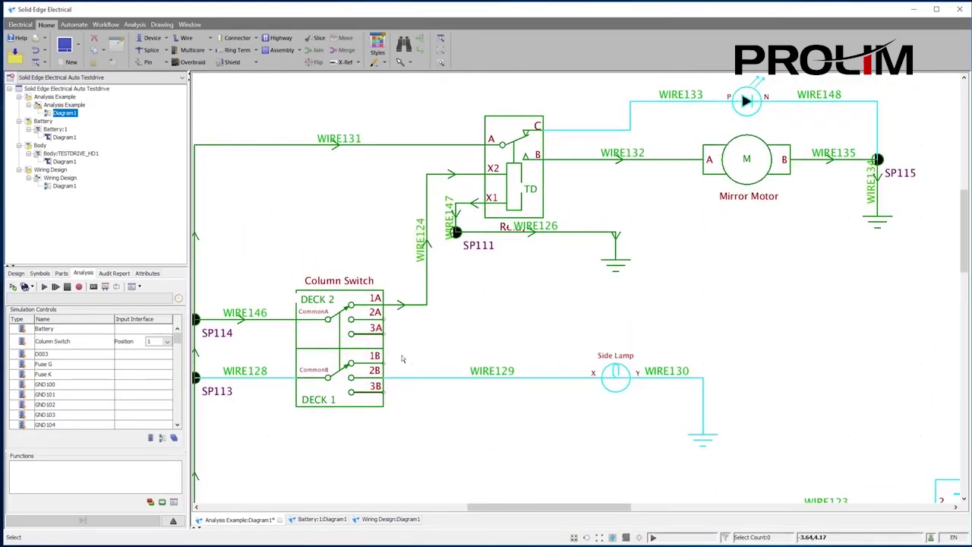
Set the Column Switch to position 2 and choose a simulation mode
click(365, 348)
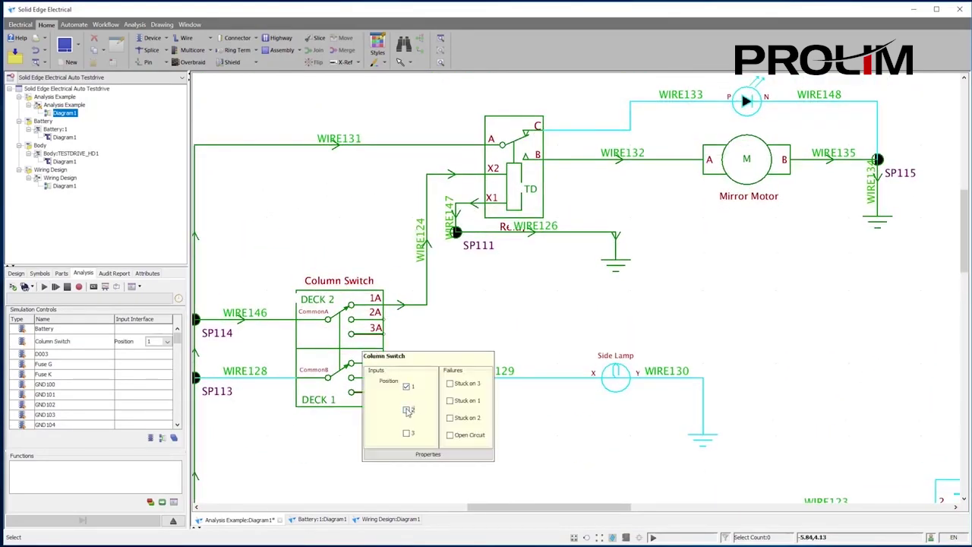
click(408, 410)
click(28, 287)
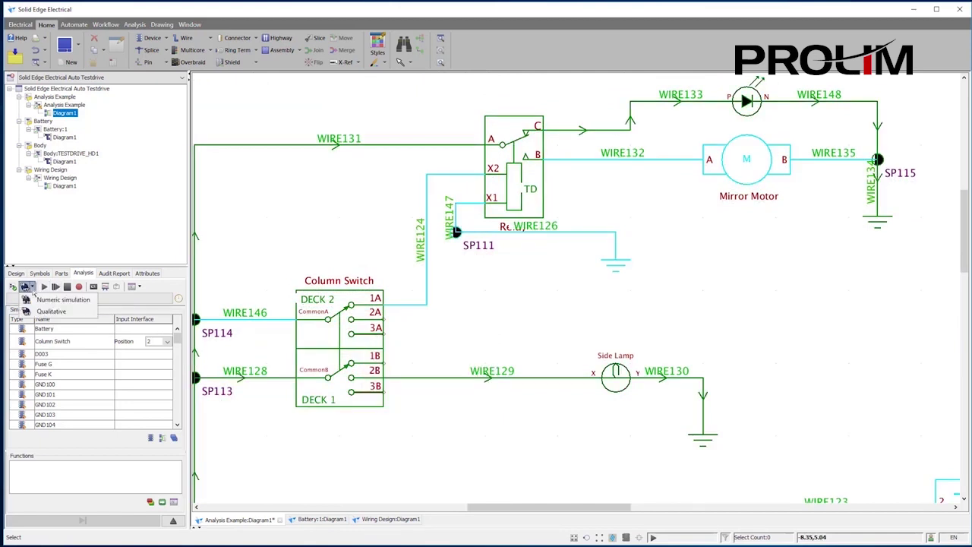
click(38, 300)
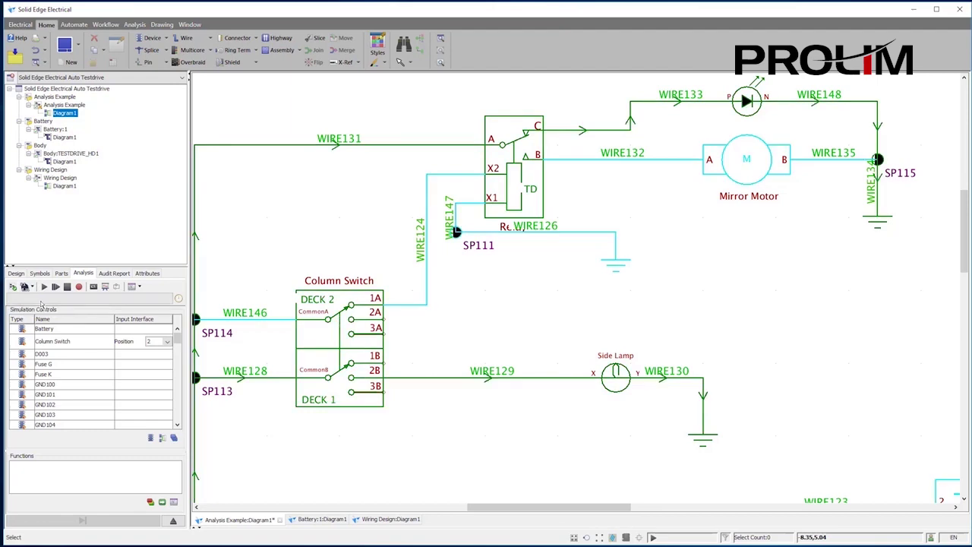
mouse_move(606, 392)
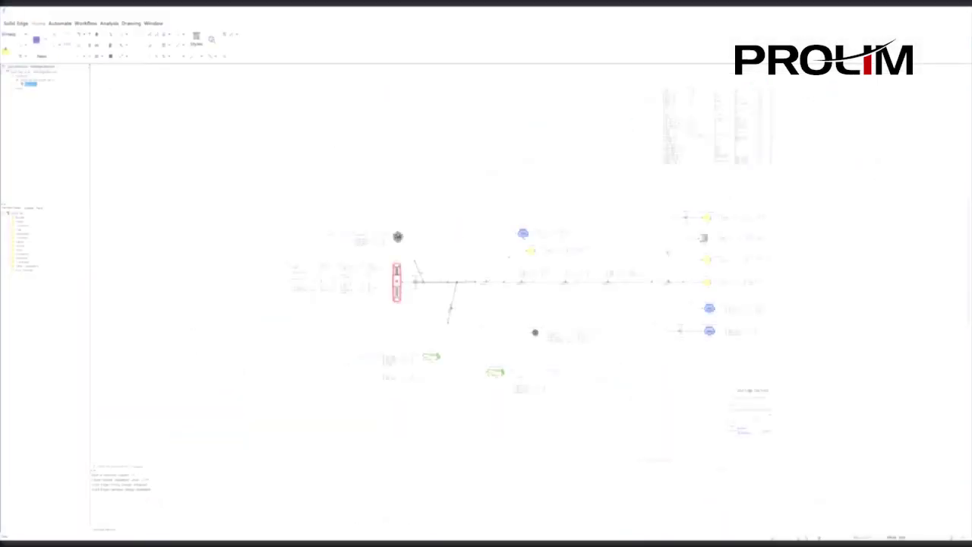
Pan across the harness drawing past SW-FUEL LID, SW-DOOR LOCK DR and junctions F and G
scroll(407, 265, up, 8)
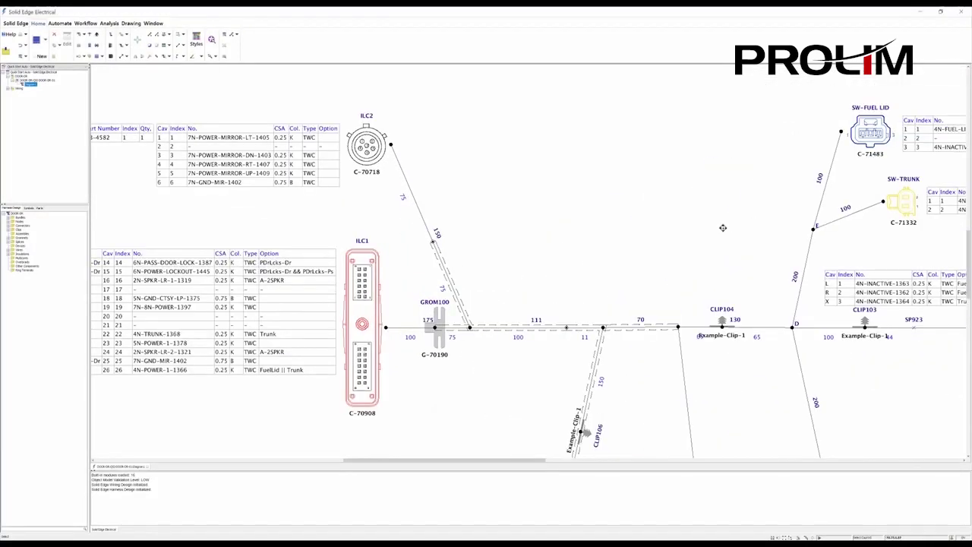
middle_drag(722, 226, 355, 236)
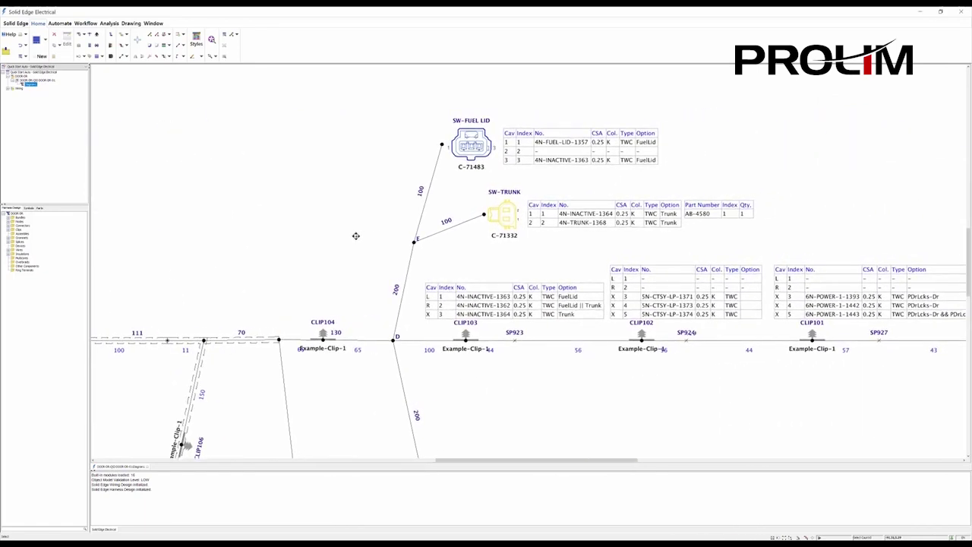
middle_drag(536, 360, 479, 230)
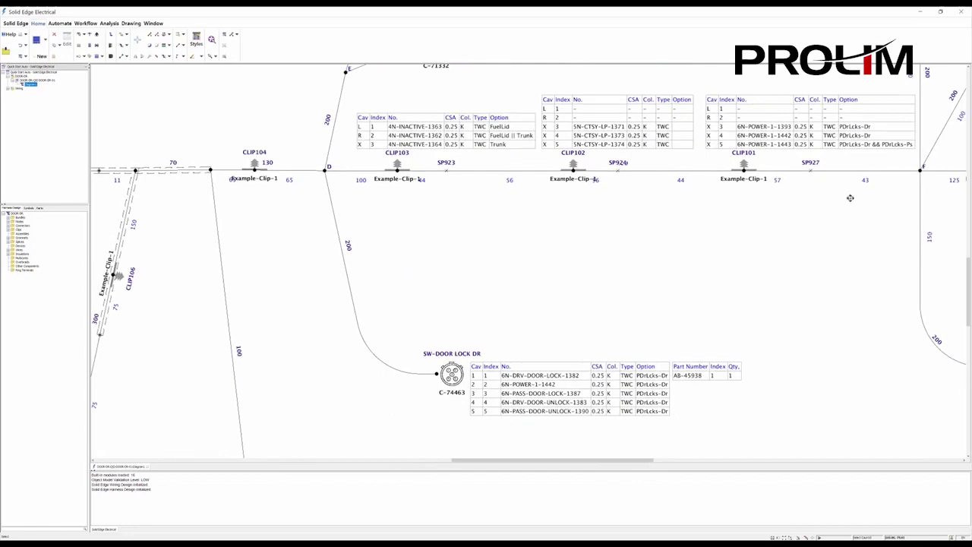
mouse_move(850, 198)
middle_down()
mouse_move(670, 244)
mouse_move(312, 228)
middle_up()
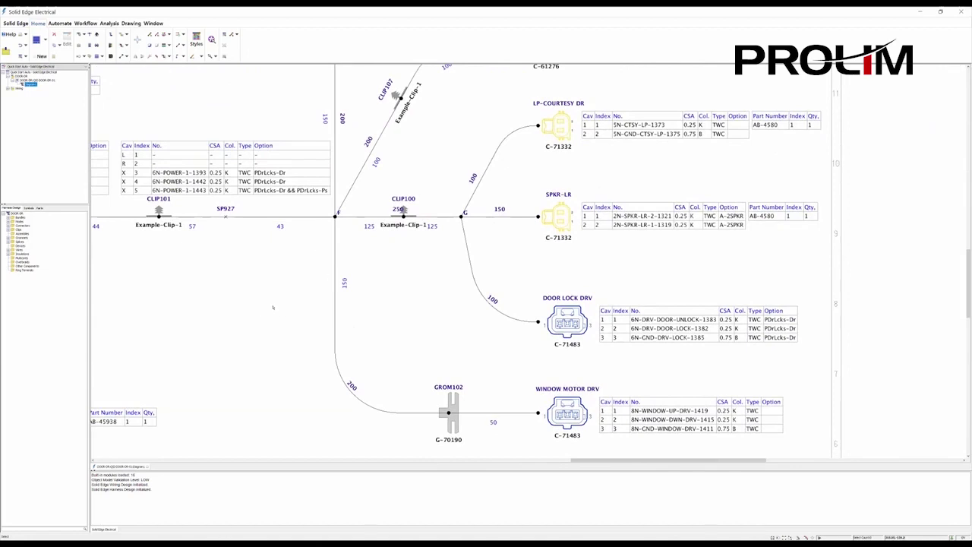
Fit the whole harness sheet, then zoom in on the top-right wire table
key(ctrl+f)
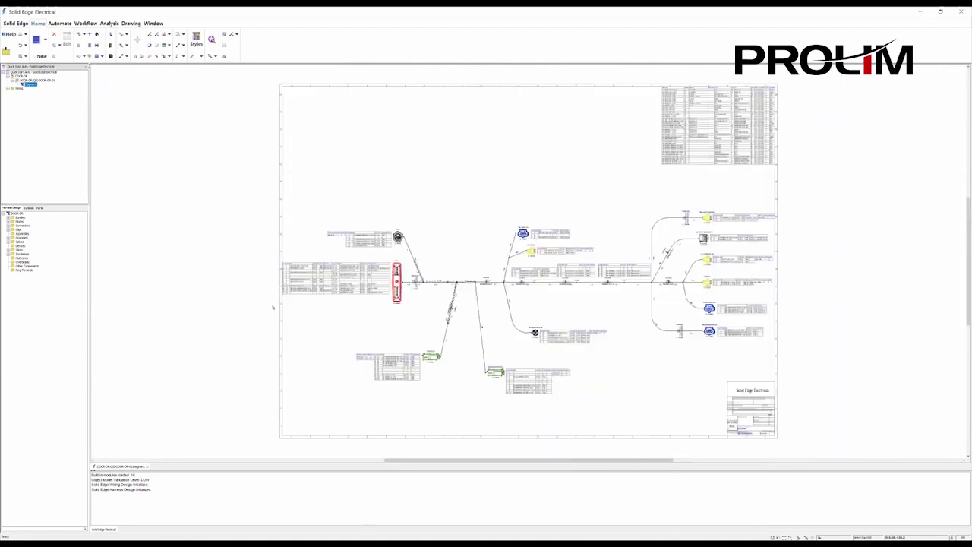
click(658, 84)
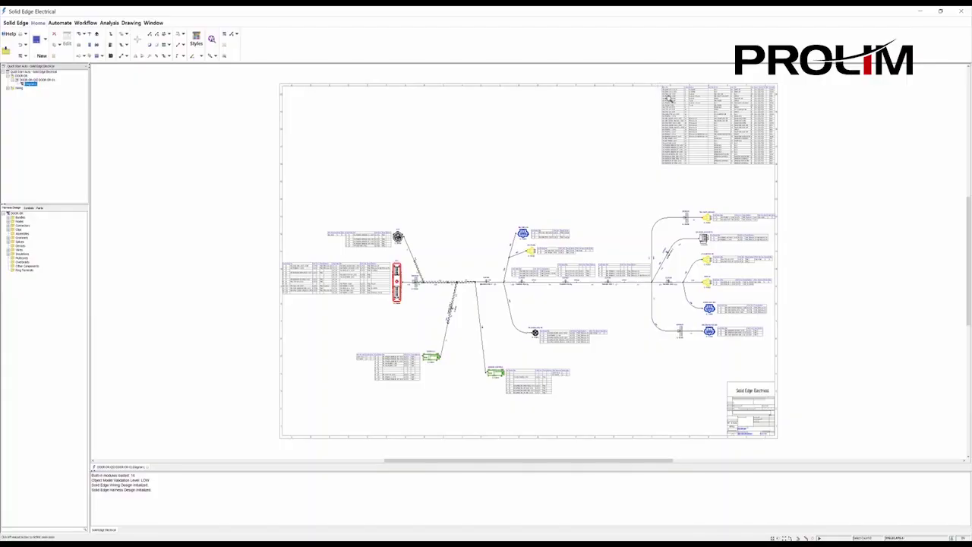
click(780, 170)
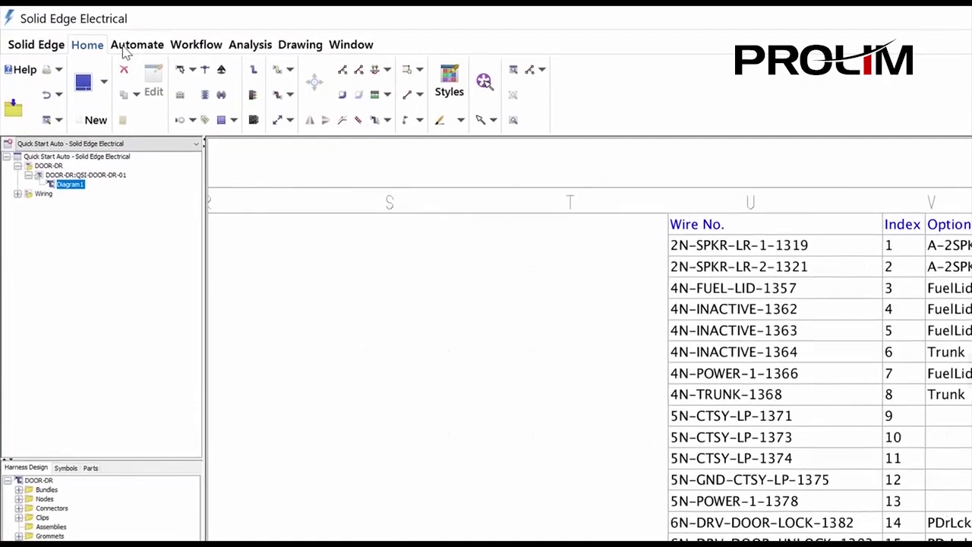
Open the BOM IDs options, then view the door harness's Complete BOM report
click(59, 23)
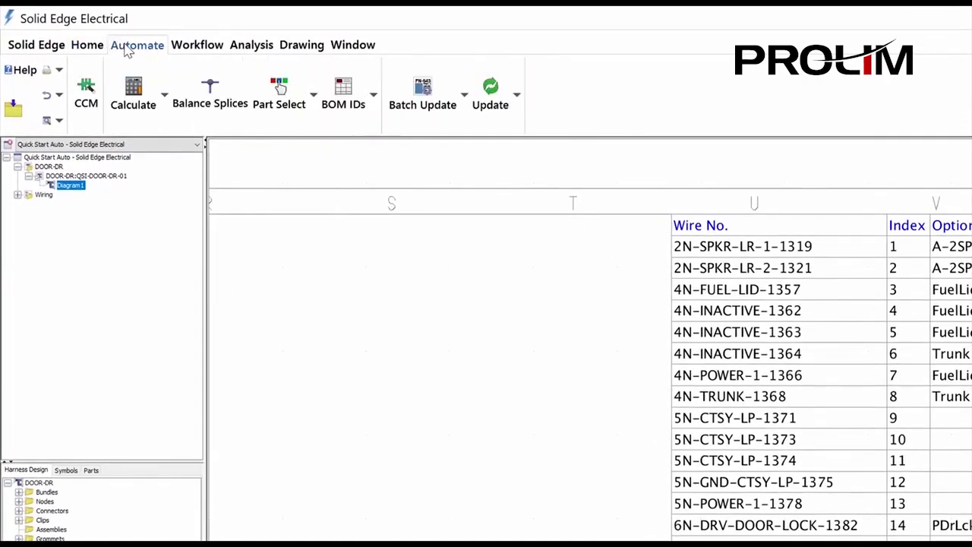
click(163, 102)
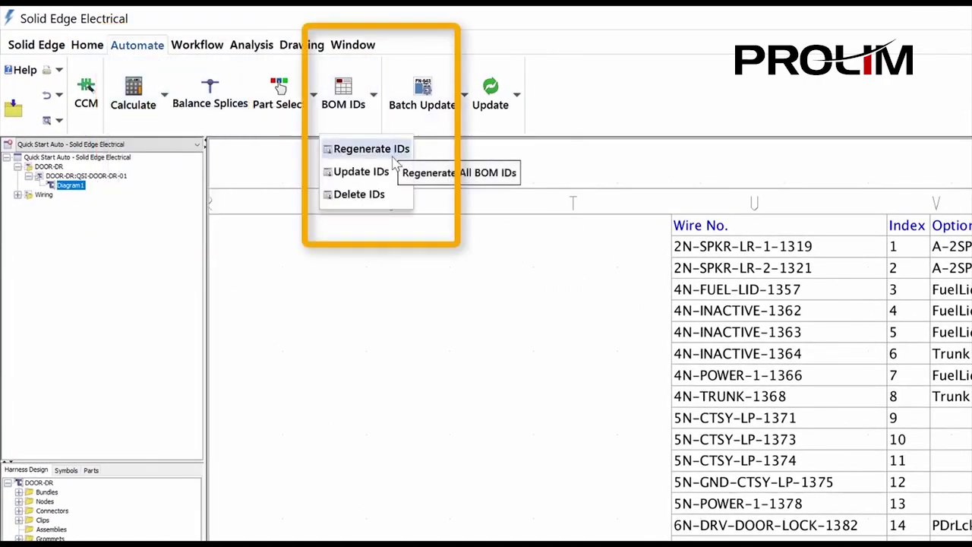
click(197, 45)
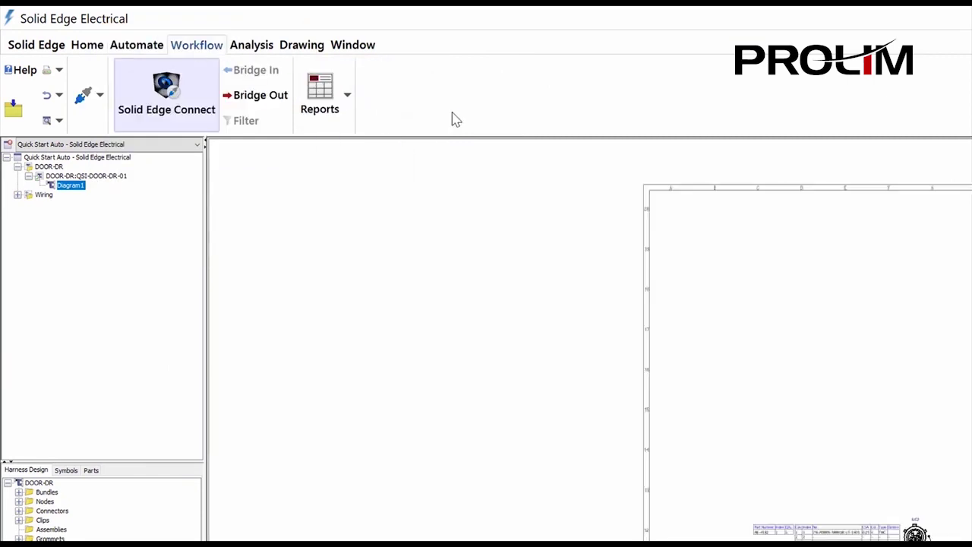
click(347, 95)
click(329, 148)
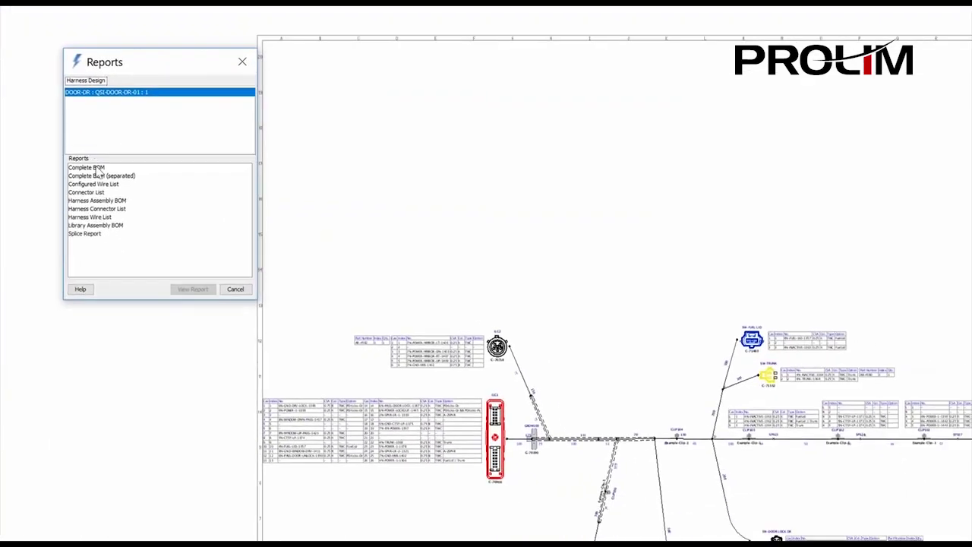
click(86, 167)
click(192, 289)
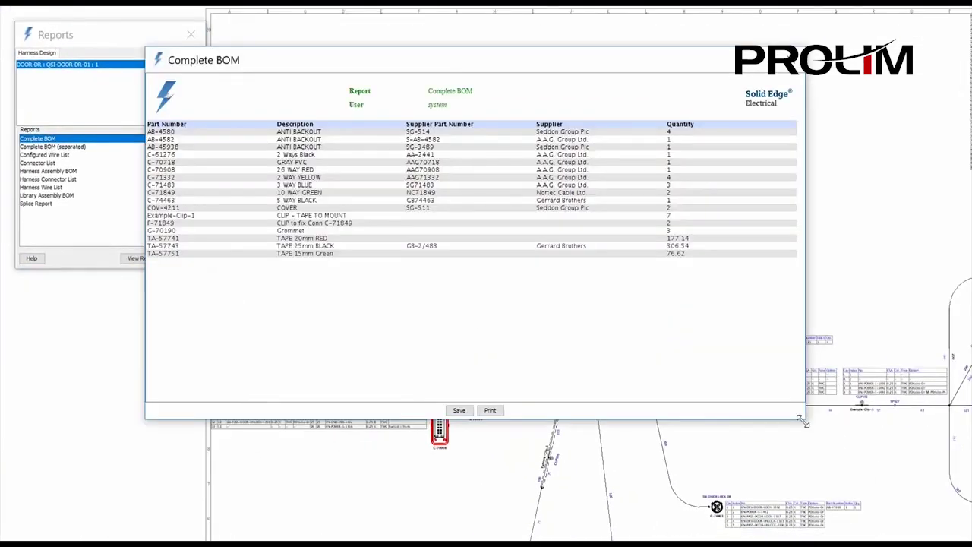
Close the Complete BOM and open the Configured Wire List and Harness Wire List reports
click(795, 60)
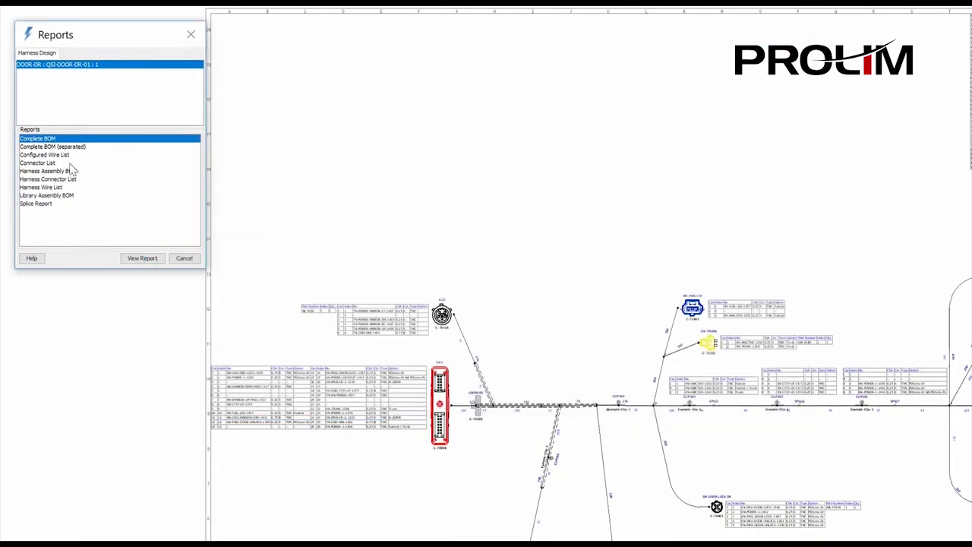
double_click(58, 156)
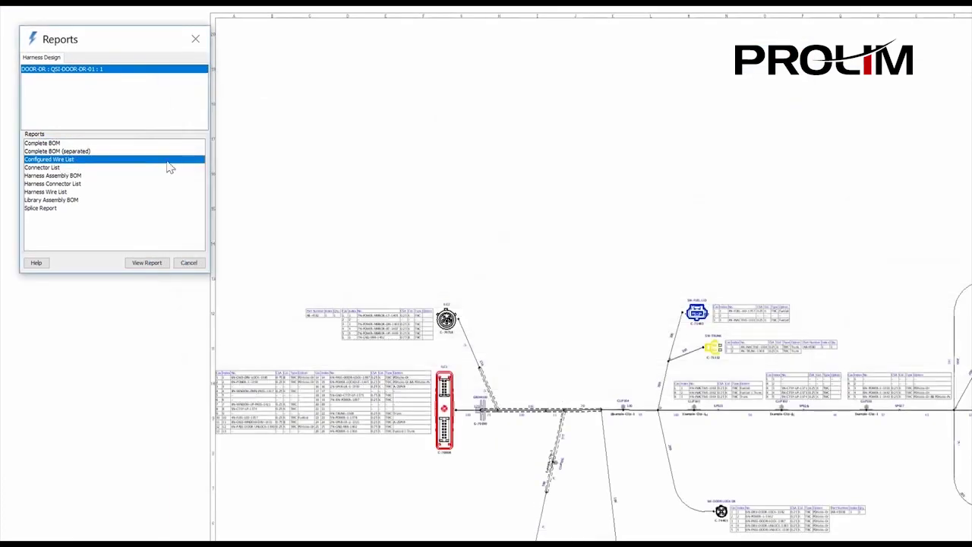
double_click(46, 191)
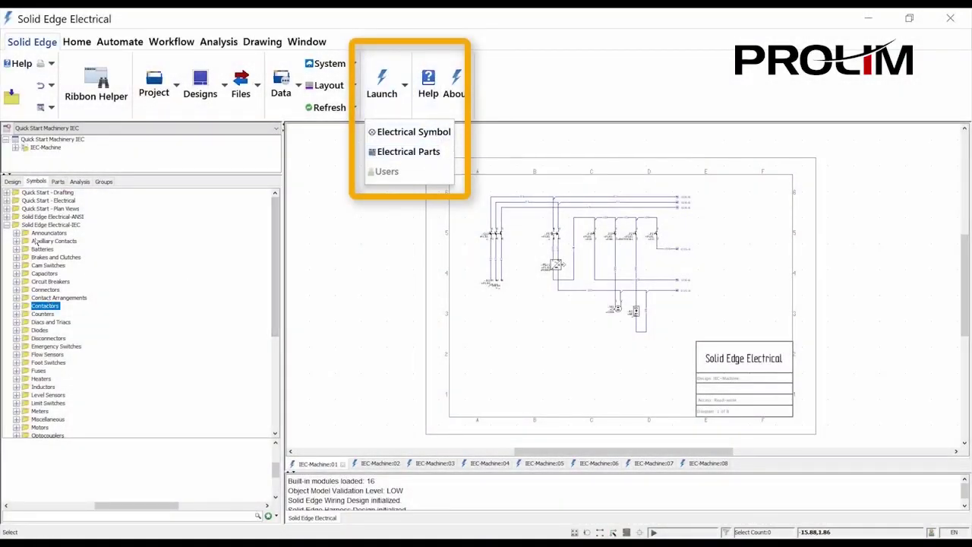
Expand the Contactors symbol folder and edit a three-pole contactor symbol
mouse_move(274, 236)
mouse_down()
mouse_move(275, 335)
mouse_move(275, 236)
mouse_up()
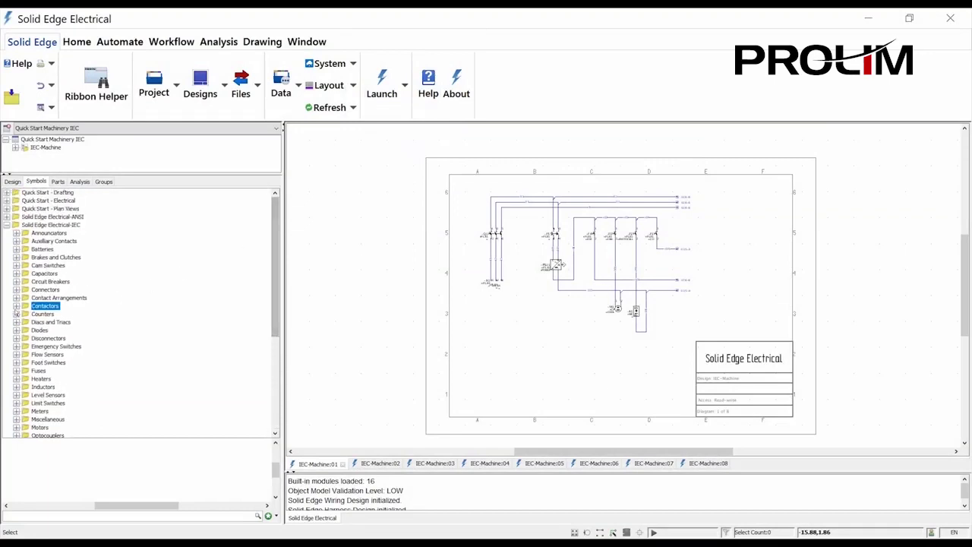
double_click(50, 306)
click(64, 353)
right_click(78, 355)
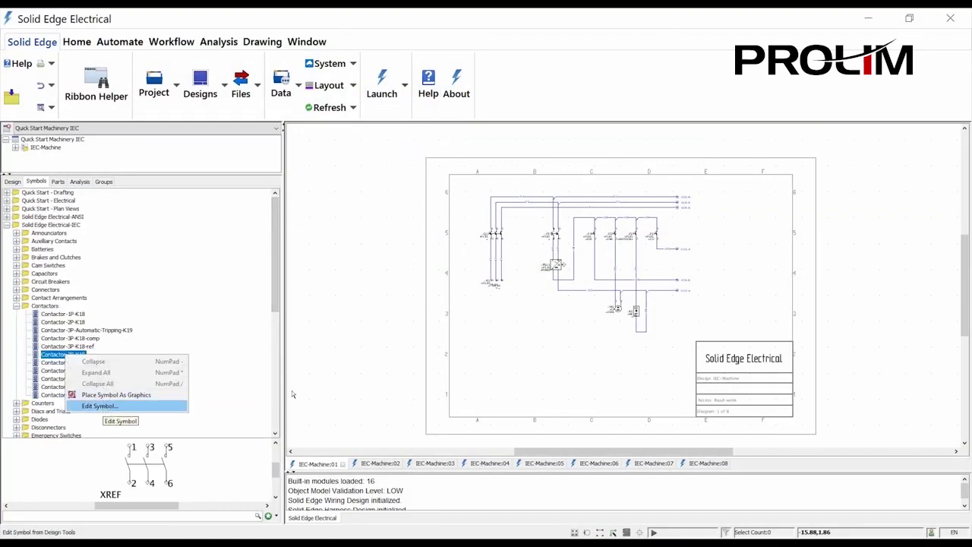
click(99, 403)
Show the parts database filtered by Supplier
click(190, 114)
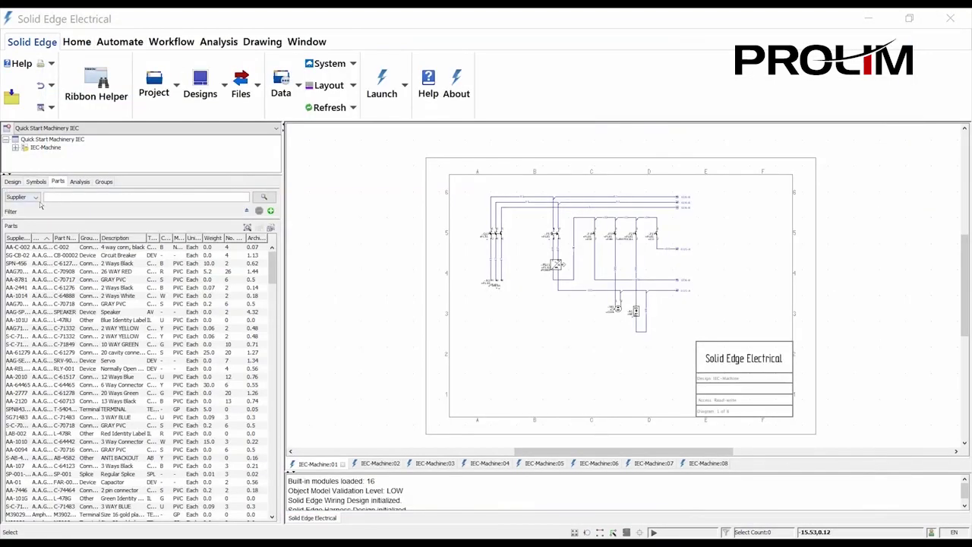
click(34, 196)
click(28, 222)
scroll(26, 370, down, 8)
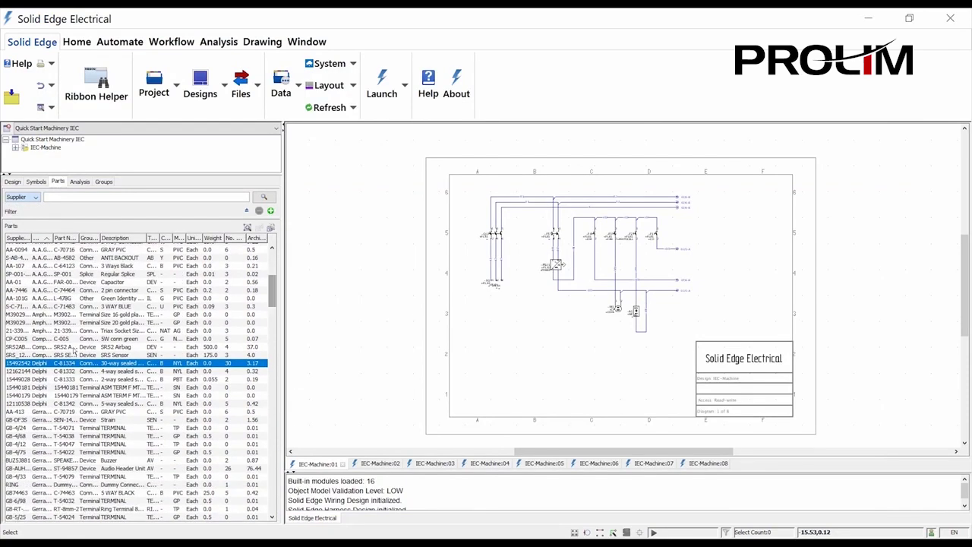